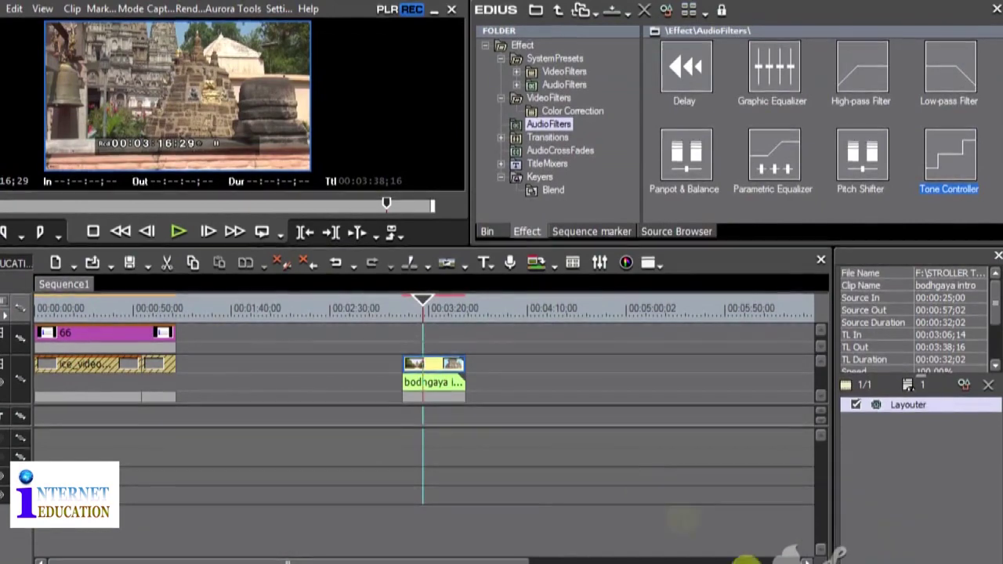
Play and scrub through the bodhgaya intro clip on the timeline to listen to its original audio
{"action": "left_click", "coordinate": [402, 314]}
{"action": "left_click", "coordinate": [180, 232]}
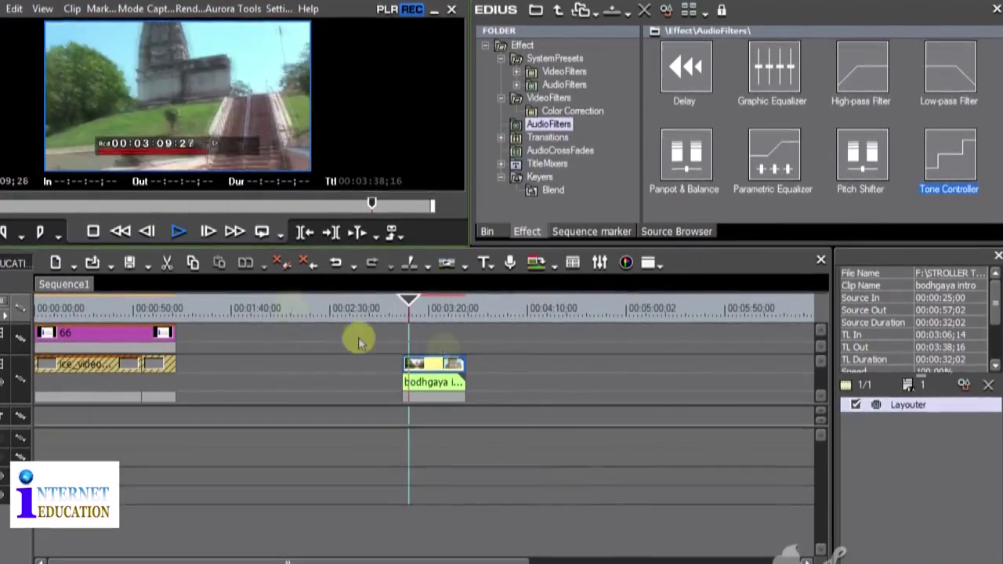
{"action": "left_click", "coordinate": [177, 233]}
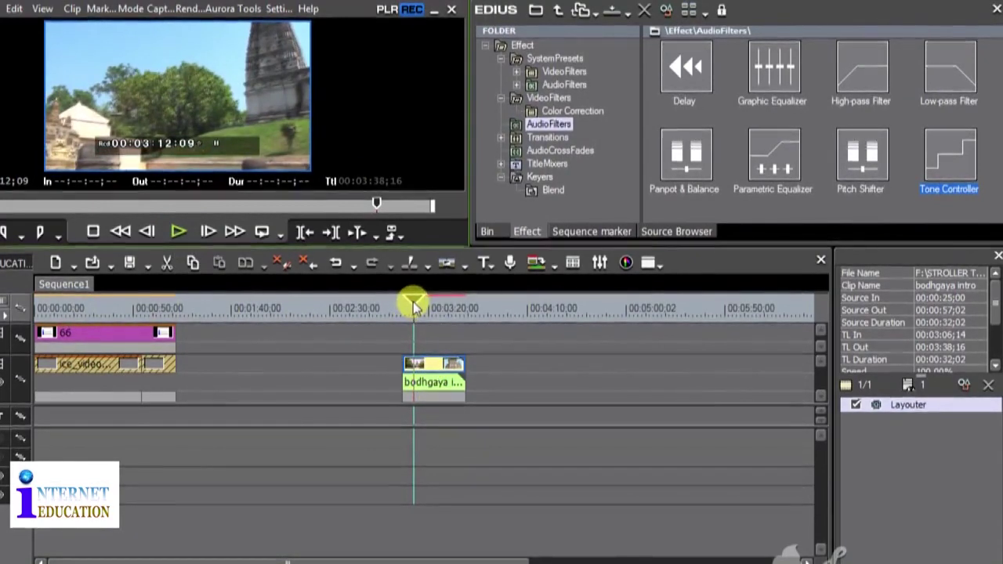
{"action": "left_click_drag", "start_coordinate": [414, 306], "coordinate": [430, 302]}
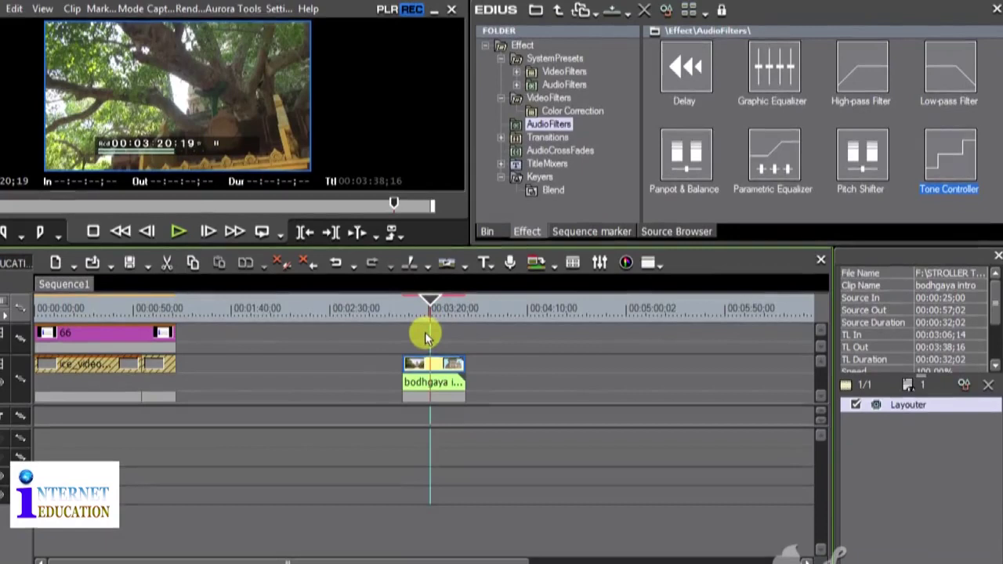
{"action": "left_click_drag", "start_coordinate": [427, 312], "coordinate": [419, 317]}
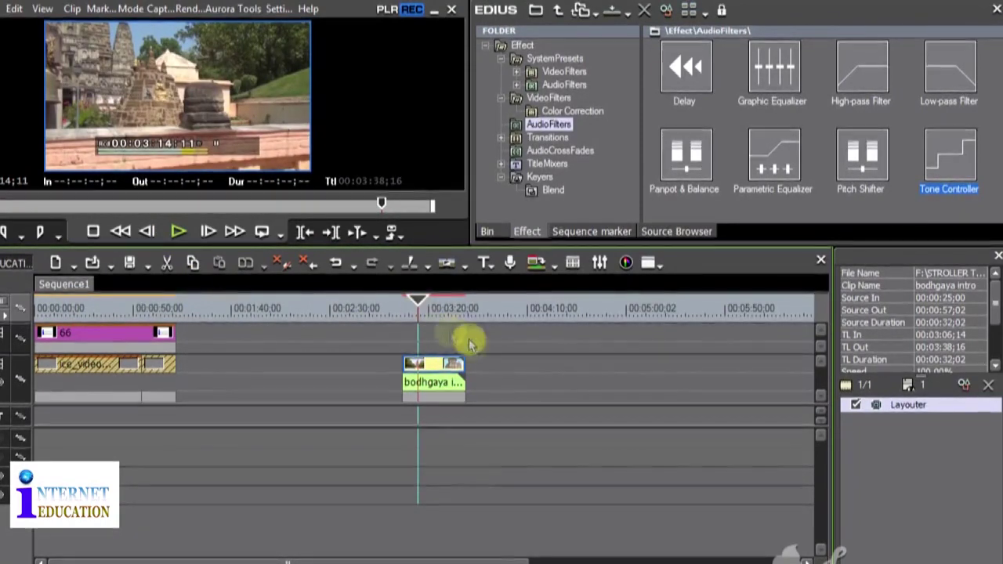
{"action": "left_click_drag", "start_coordinate": [417, 300], "coordinate": [402, 300]}
{"action": "left_click", "coordinate": [180, 232]}
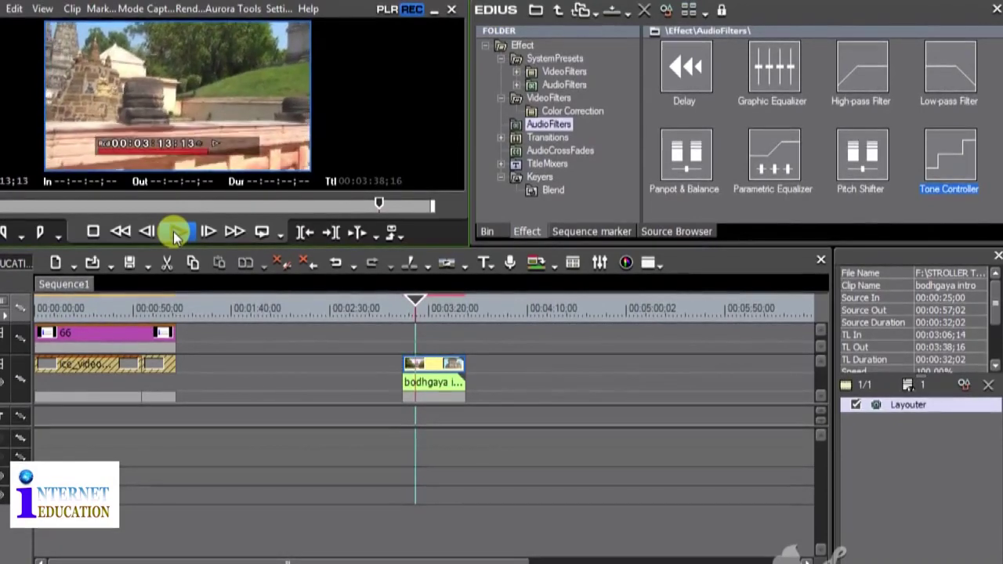
{"action": "left_click", "coordinate": [176, 234]}
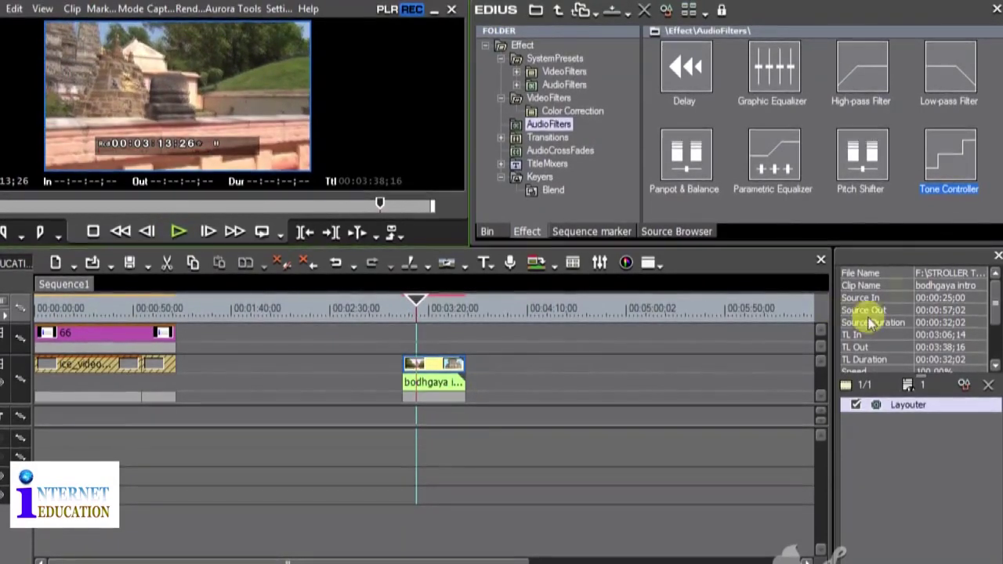
Apply the Tone Controller audio filter to the audio of the bodhgaya intro clip
{"action": "left_click", "coordinate": [486, 231]}
{"action": "left_click", "coordinate": [527, 231]}
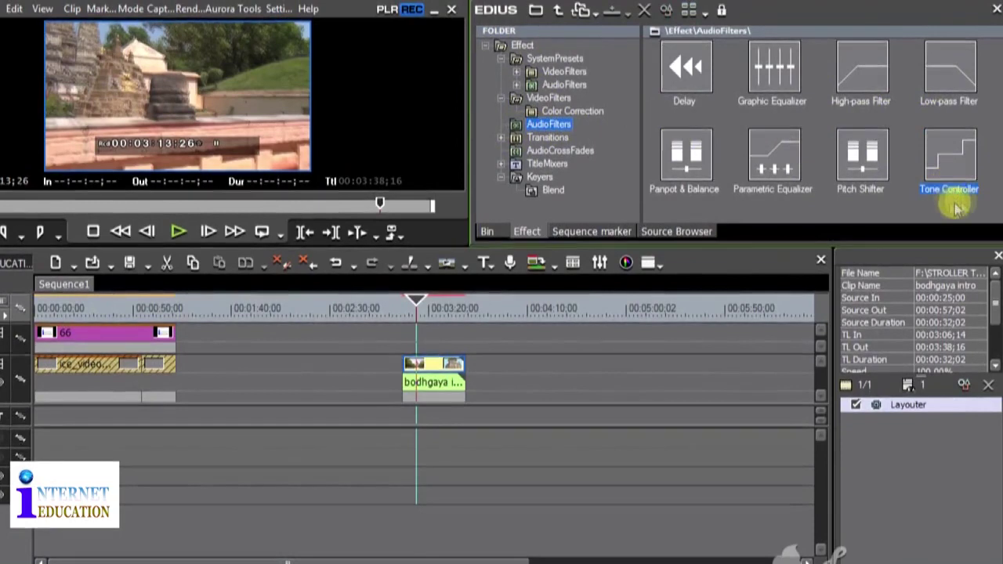
{"action": "left_click", "coordinate": [955, 159]}
{"action": "left_click_drag", "start_coordinate": [955, 159], "coordinate": [433, 381]}
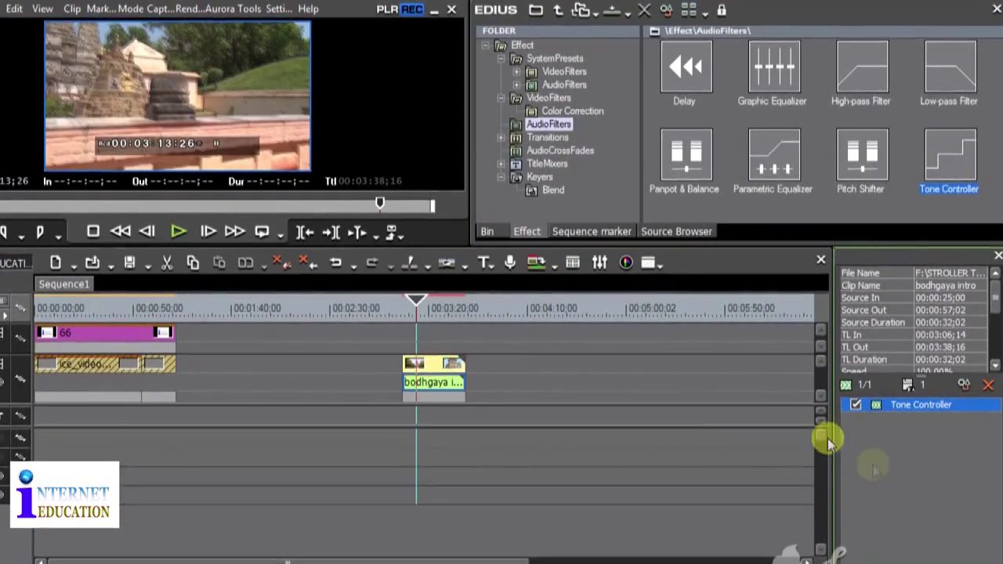
Set the high gain of the Tone Controller filter to -12.0 dB and accept the settings
{"action": "double_click", "coordinate": [962, 403]}
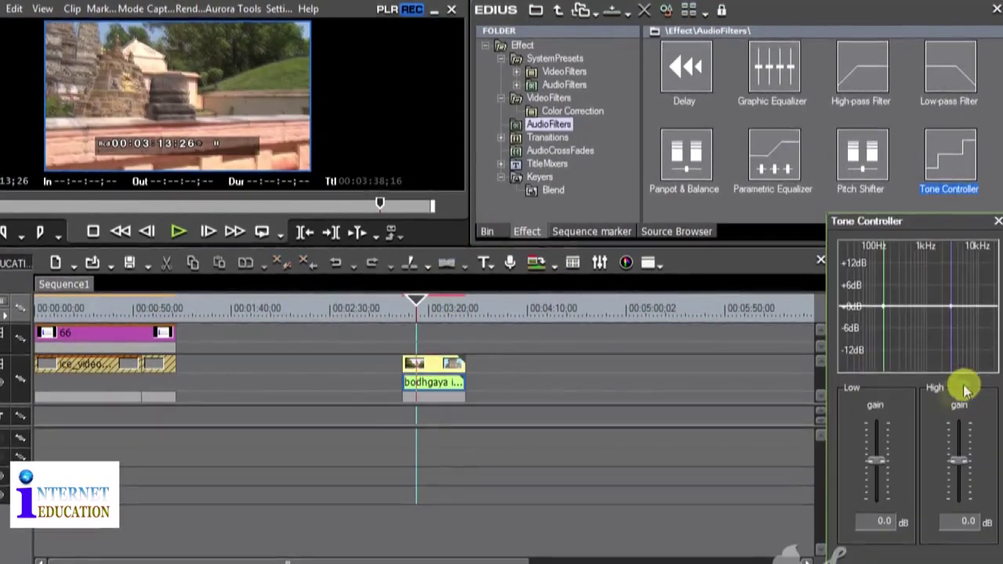
{"action": "left_click", "coordinate": [959, 464]}
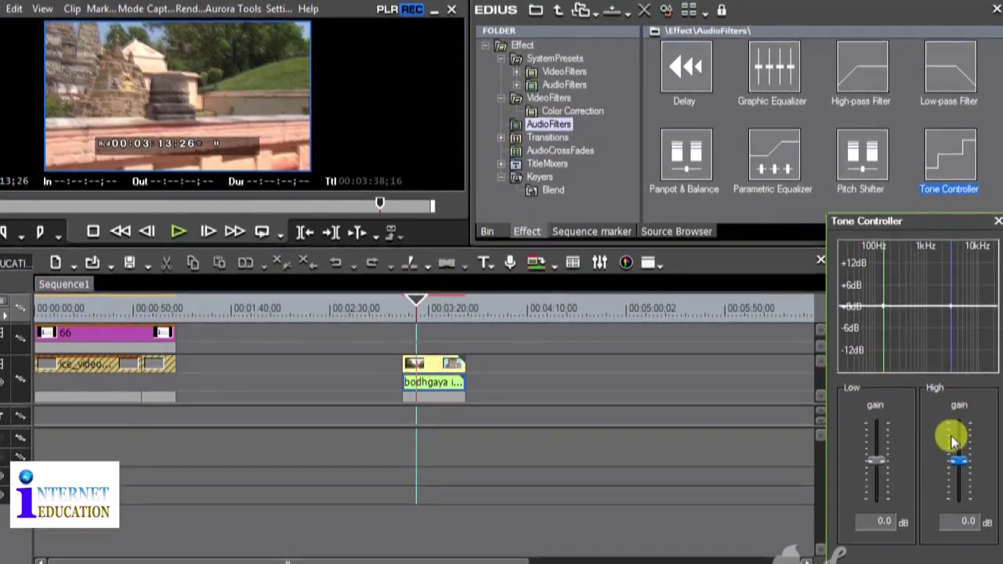
{"action": "left_click_drag", "start_coordinate": [960, 463], "coordinate": [964, 506]}
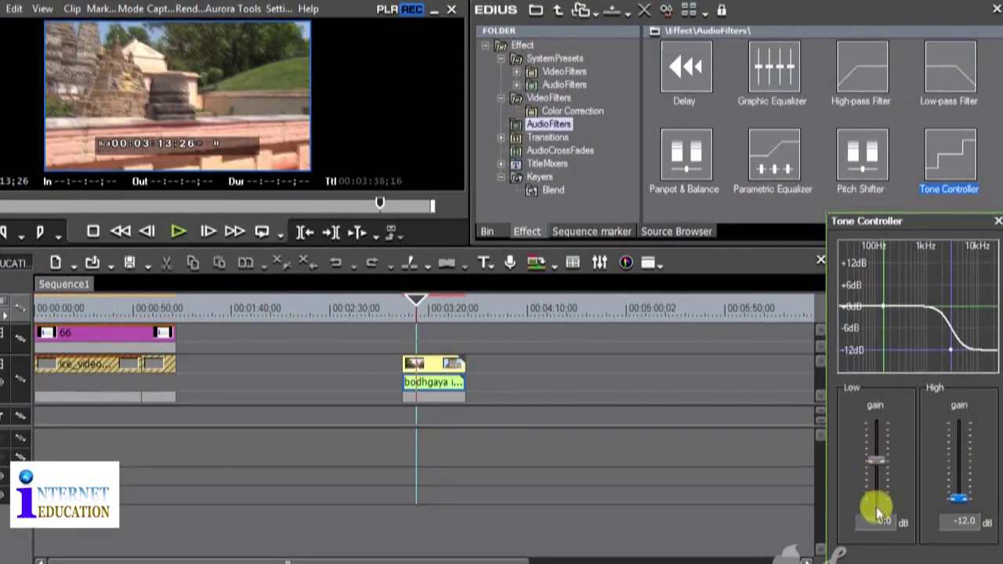
{"action": "left_click", "coordinate": [894, 563]}
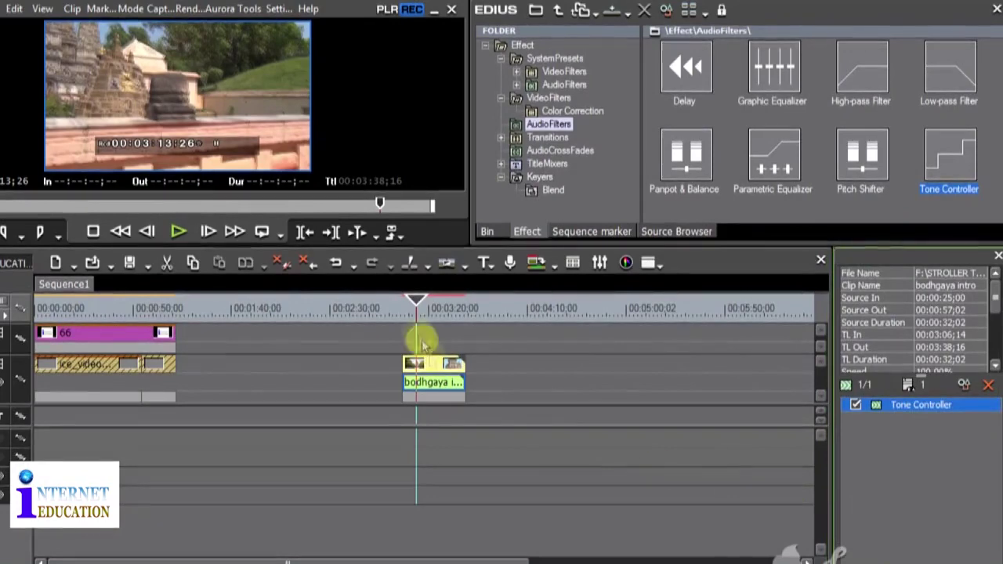
Play the bodhgaya intro clip from its start, comparing its audio with the Tone Controller filter enabled, disabled and enabled again
{"action": "left_click", "coordinate": [403, 312]}
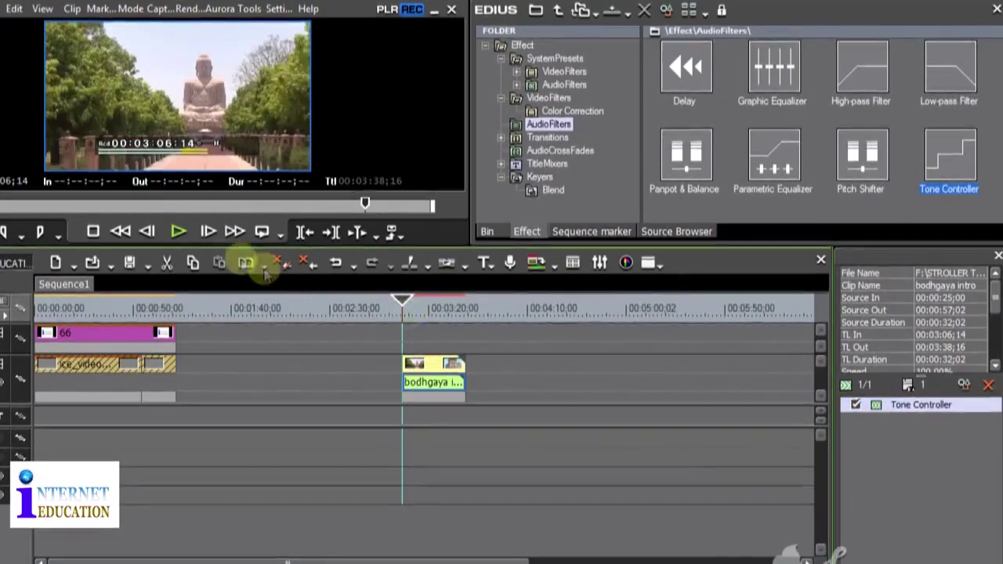
{"action": "left_click", "coordinate": [180, 232]}
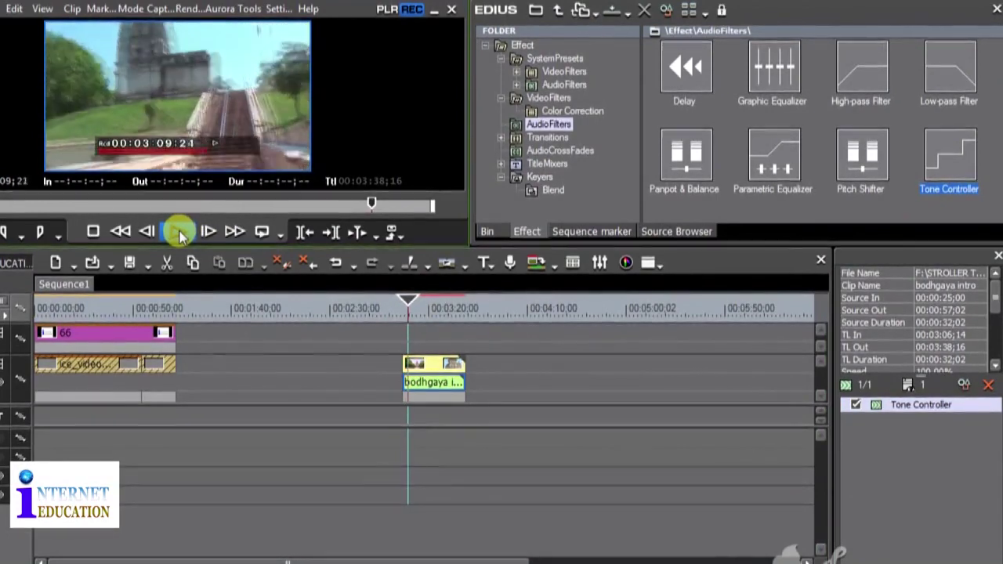
{"action": "left_click", "coordinate": [179, 233]}
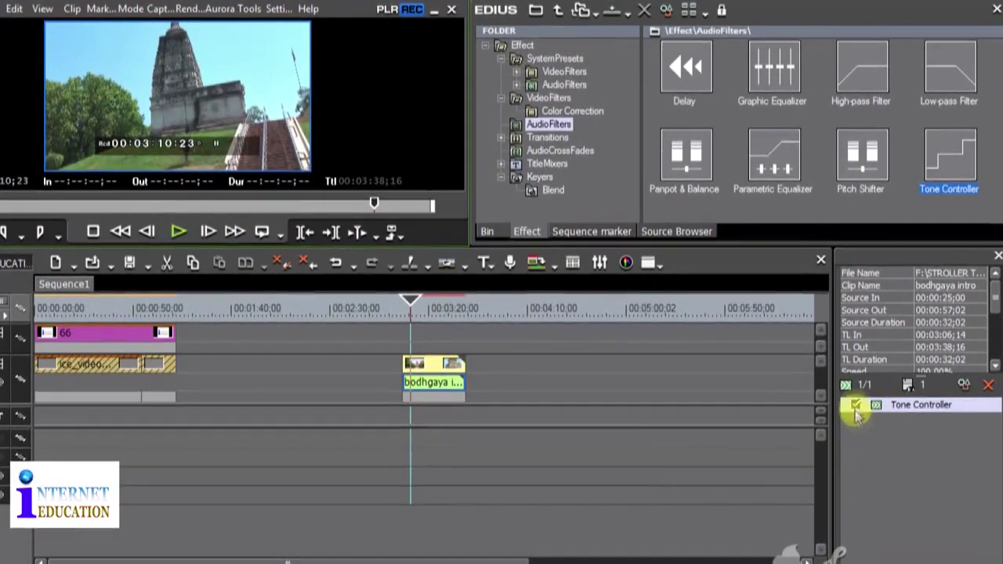
{"action": "left_click", "coordinate": [855, 406]}
{"action": "left_click", "coordinate": [179, 235]}
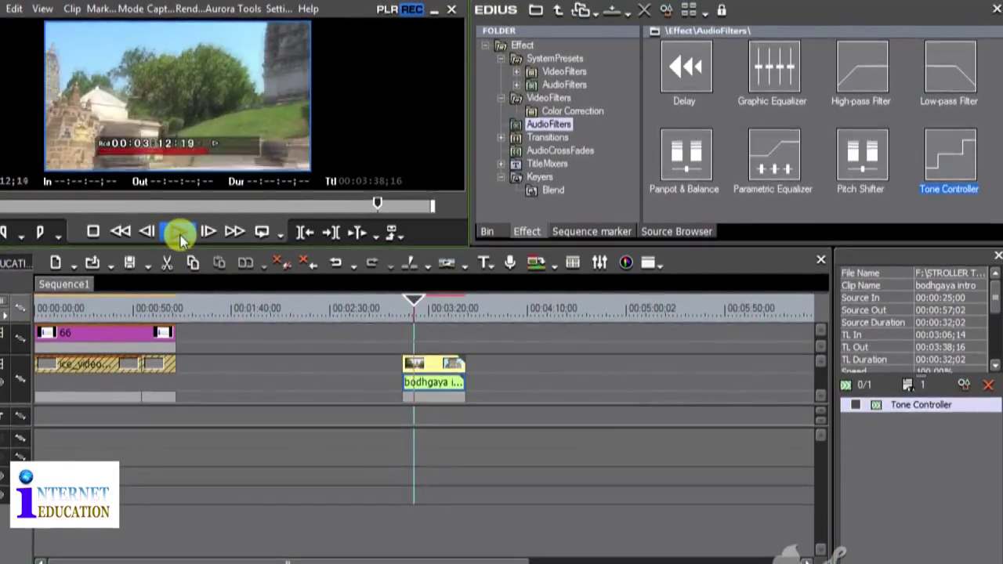
{"action": "left_click", "coordinate": [855, 406]}
{"action": "left_click", "coordinate": [177, 233]}
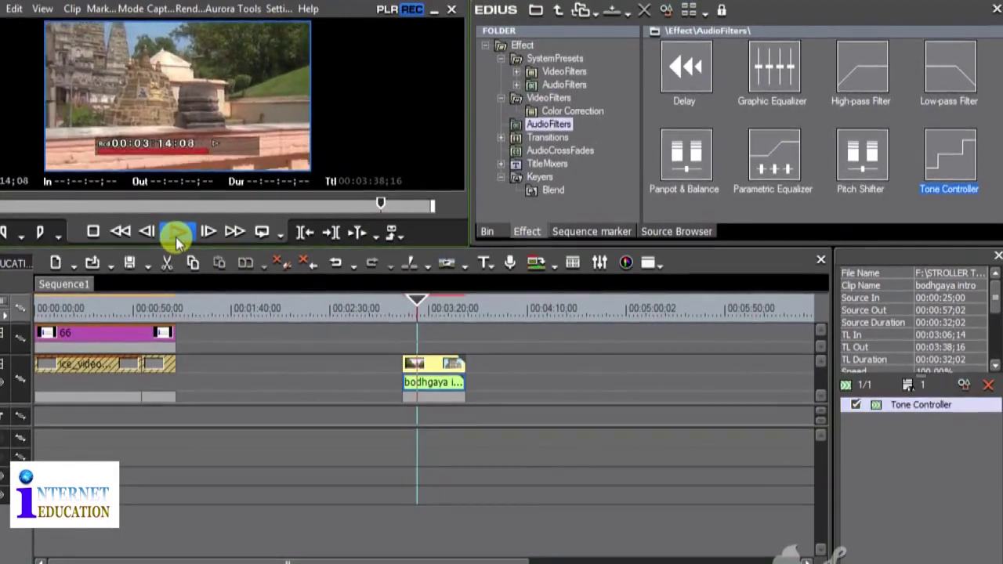
{"action": "left_click", "coordinate": [175, 238]}
Add a second Tone Controller filter to the audio of the bodhgaya intro clip
{"action": "left_click", "coordinate": [430, 363]}
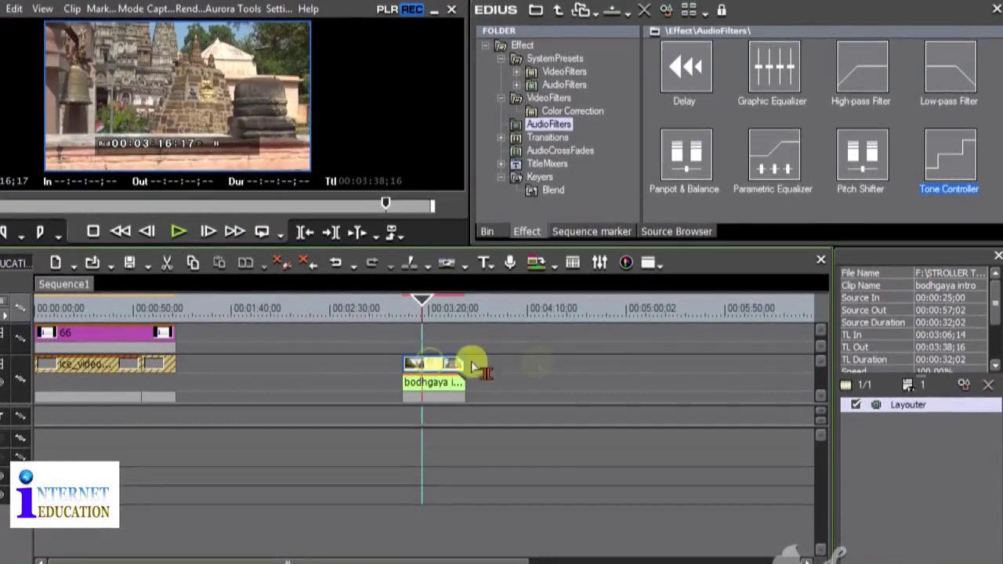
{"action": "left_click", "coordinate": [447, 384]}
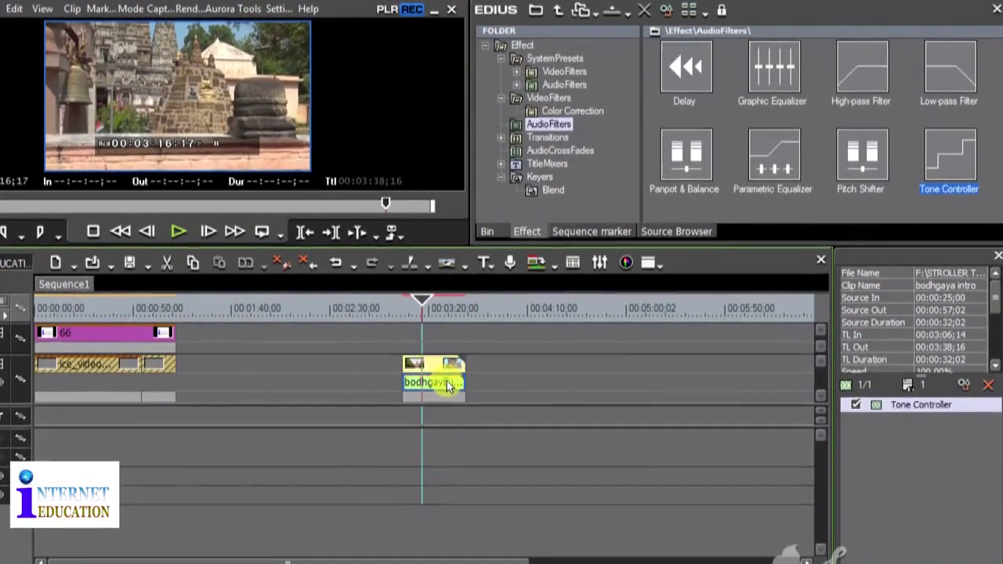
{"action": "left_click_drag", "start_coordinate": [927, 184], "coordinate": [443, 386]}
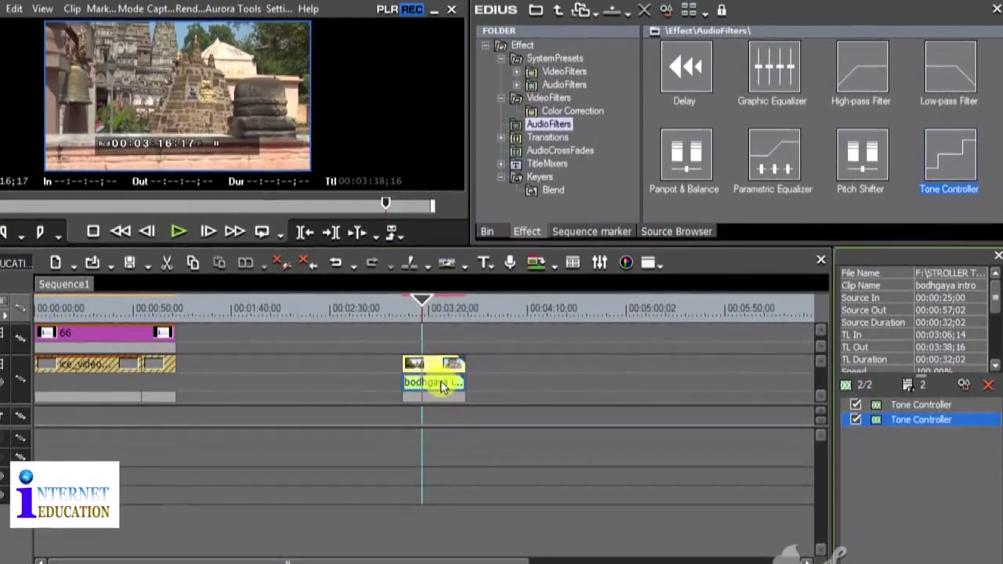
Set the high gain of the second Tone Controller filter to -12.0 dB and accept the settings
{"action": "left_click", "coordinate": [924, 406]}
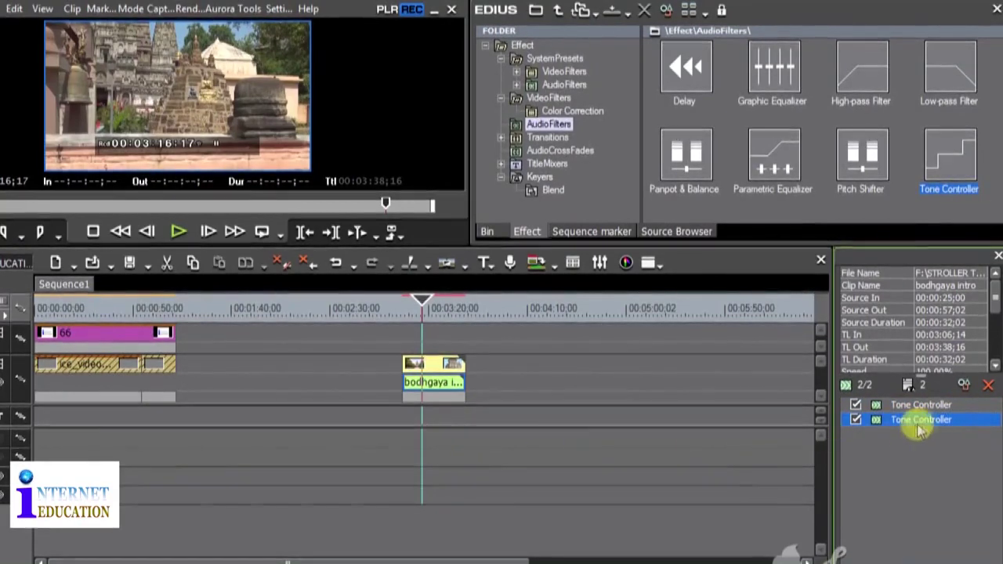
{"action": "left_click", "coordinate": [968, 392]}
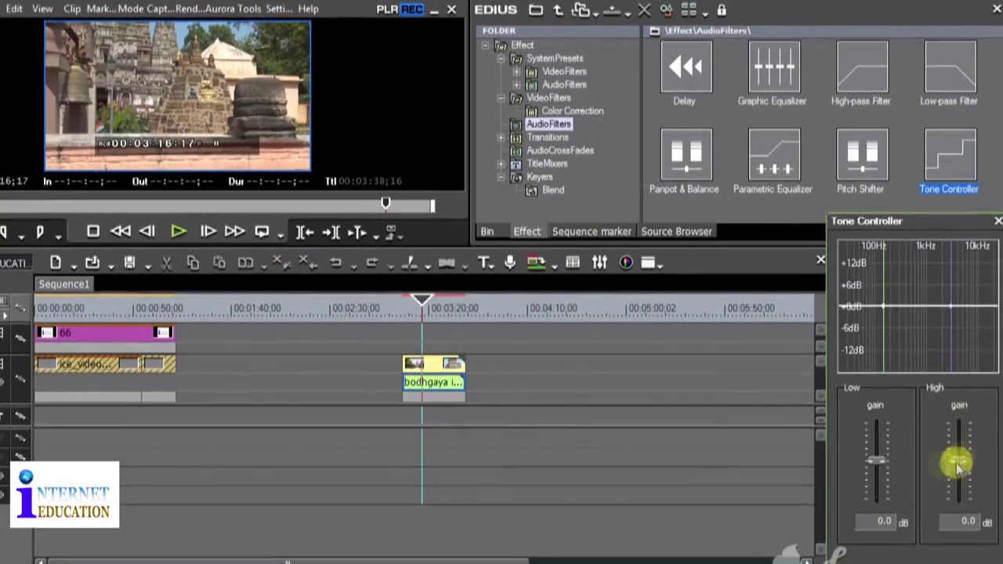
{"action": "left_click_drag", "start_coordinate": [964, 463], "coordinate": [966, 508]}
{"action": "left_click", "coordinate": [886, 560]}
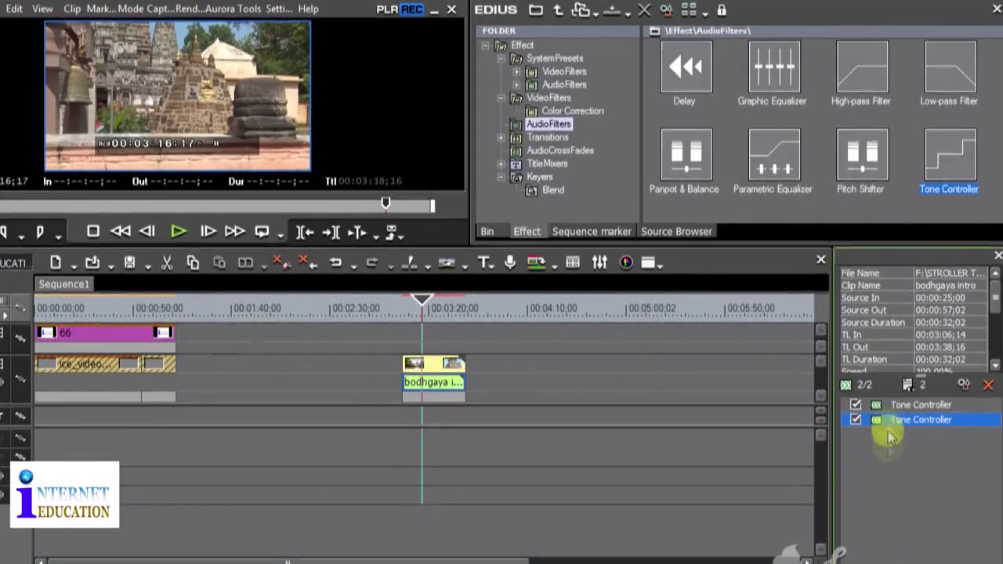
Review the low and high gain settings of both Tone Controller filters on the clip
{"action": "left_click", "coordinate": [964, 384]}
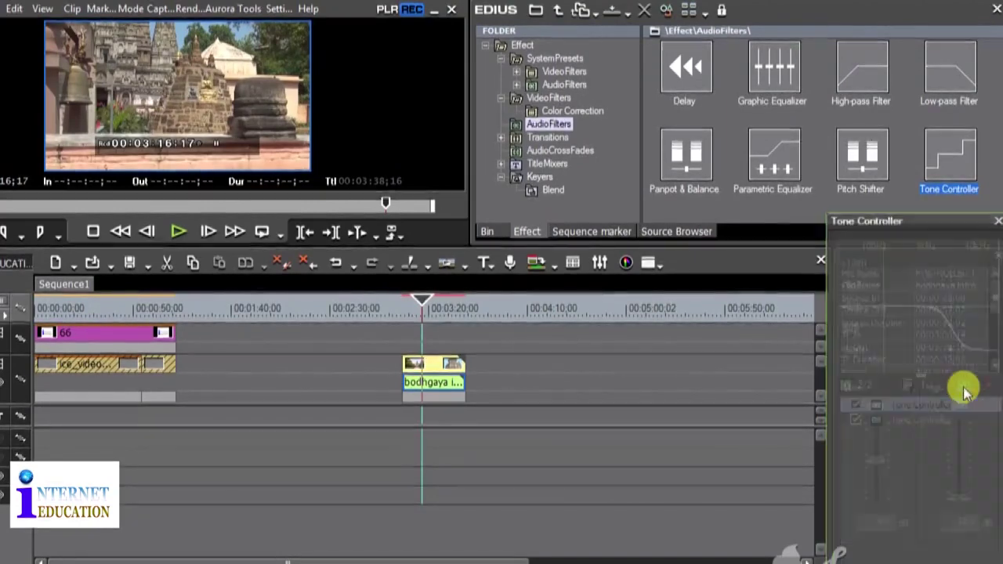
{"action": "left_click", "coordinate": [939, 553]}
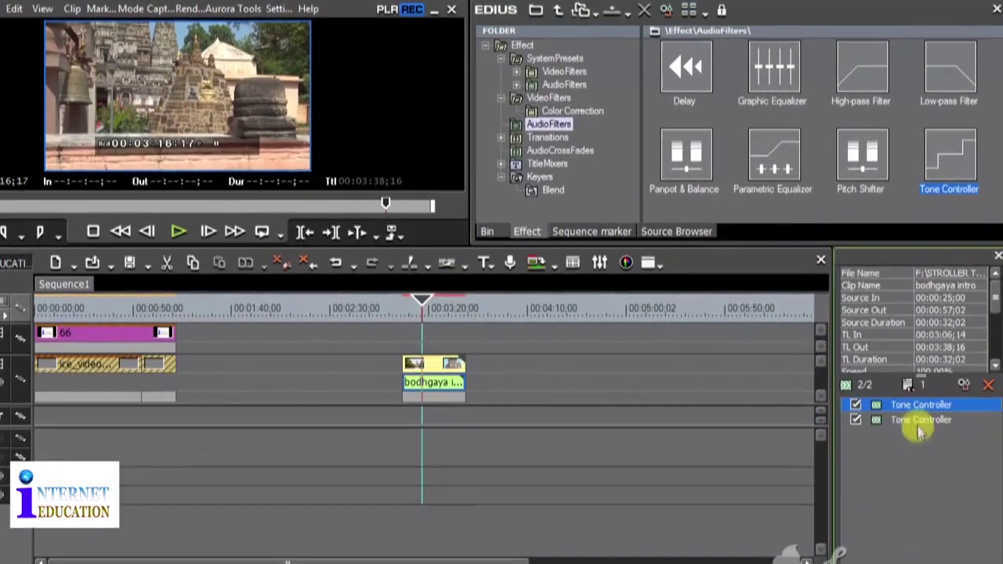
{"action": "left_click", "coordinate": [961, 384]}
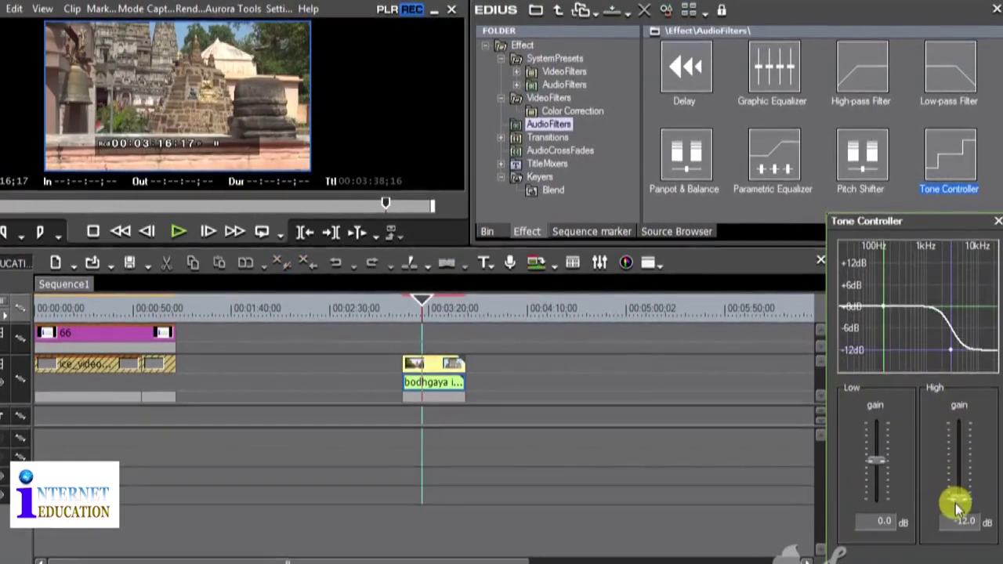
{"action": "left_click", "coordinate": [924, 553]}
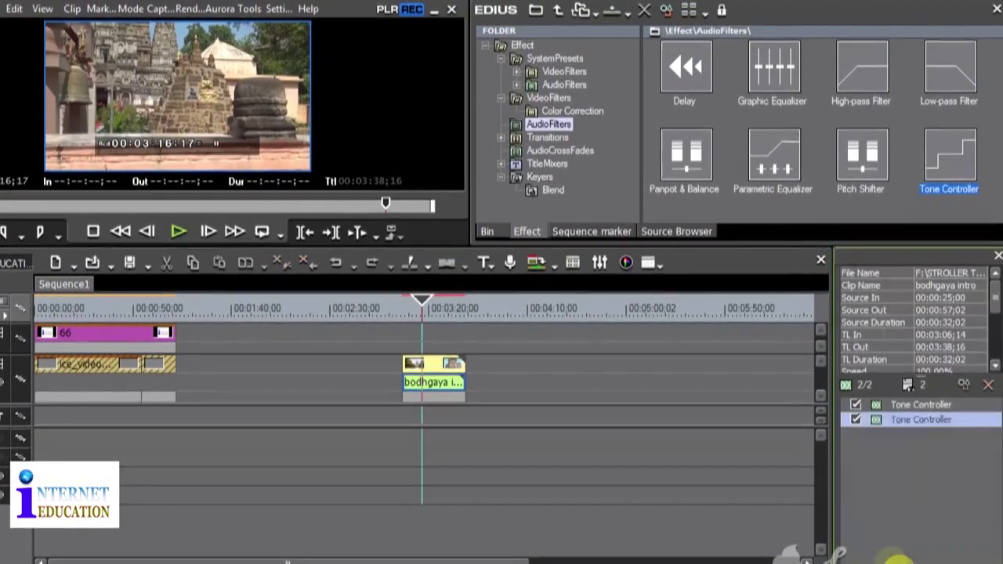
Play the bodhgaya intro clip from its start to hear both Tone Controller filters combined
{"action": "left_click", "coordinate": [402, 312]}
{"action": "left_click", "coordinate": [179, 231]}
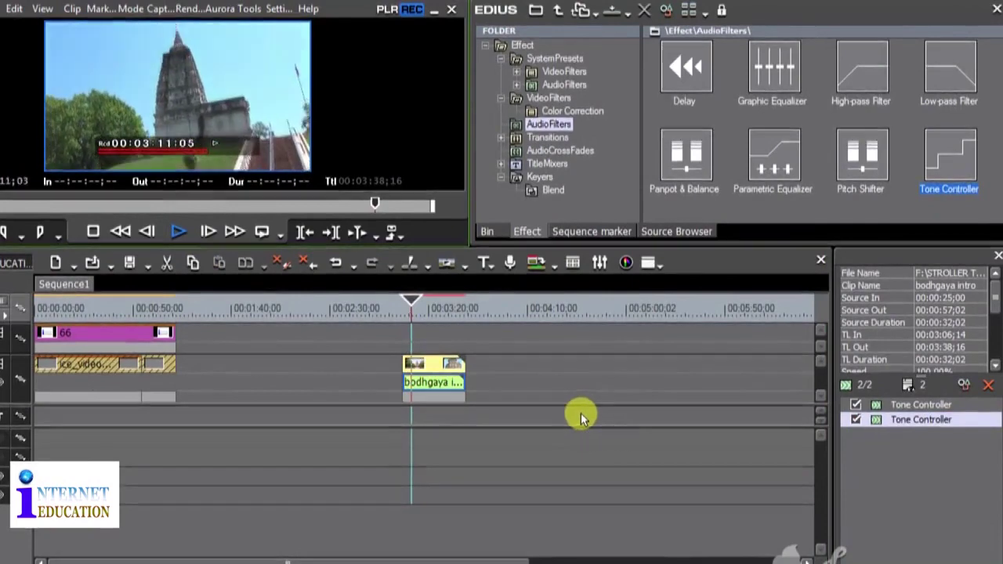
{"action": "left_click", "coordinate": [168, 233]}
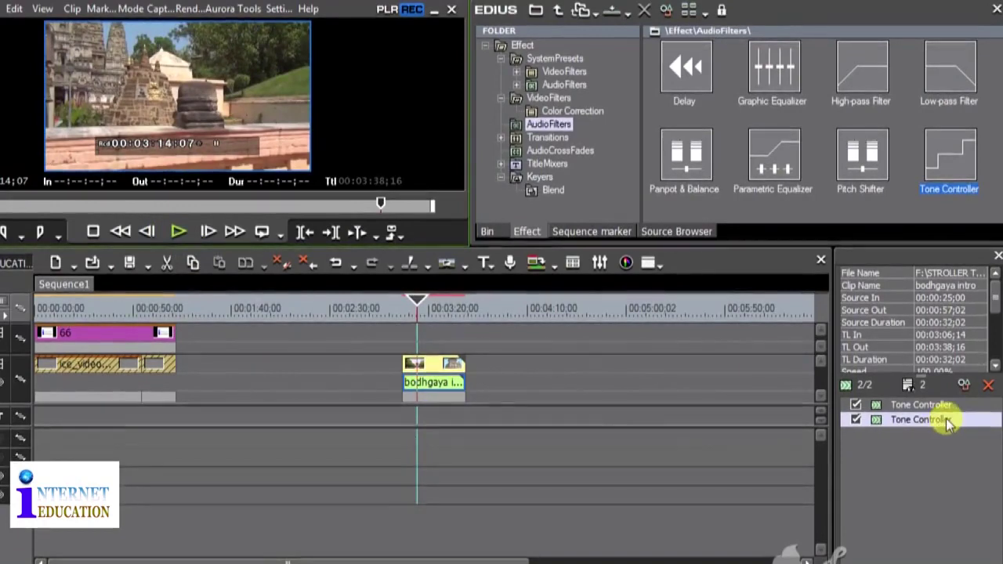
Raise the low gain of the second Tone Controller filter to about 5.5 dB and play the clip to hear it
{"action": "left_click", "coordinate": [964, 384]}
{"action": "mouse_move", "coordinate": [876, 463]}
{"action": "left_mouse_down"}
{"action": "mouse_move", "coordinate": [875, 441]}
{"action": "mouse_move", "coordinate": [886, 524]}
{"action": "mouse_move", "coordinate": [886, 458]}
{"action": "left_mouse_up"}
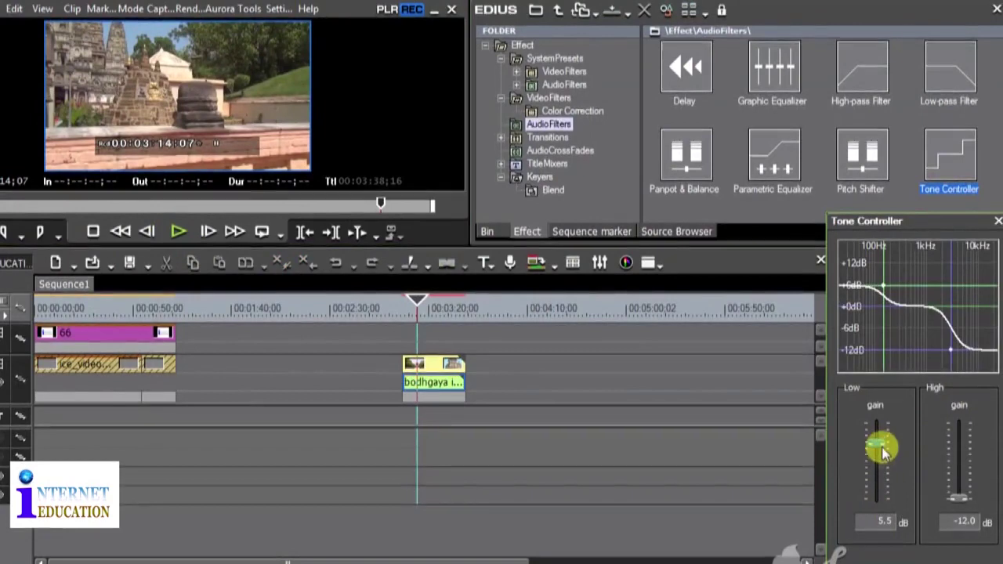
{"action": "left_click", "coordinate": [890, 552]}
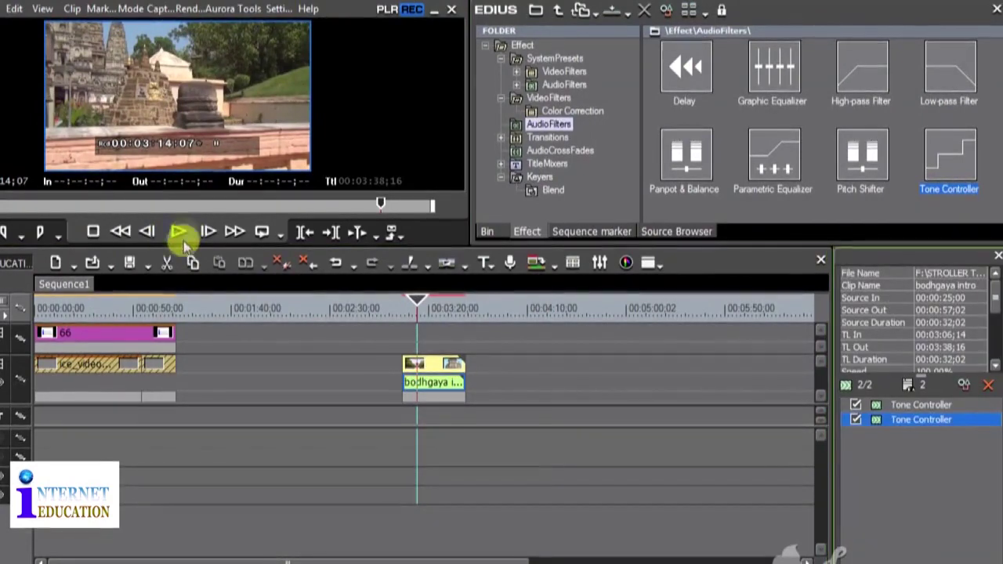
{"action": "left_click", "coordinate": [182, 236]}
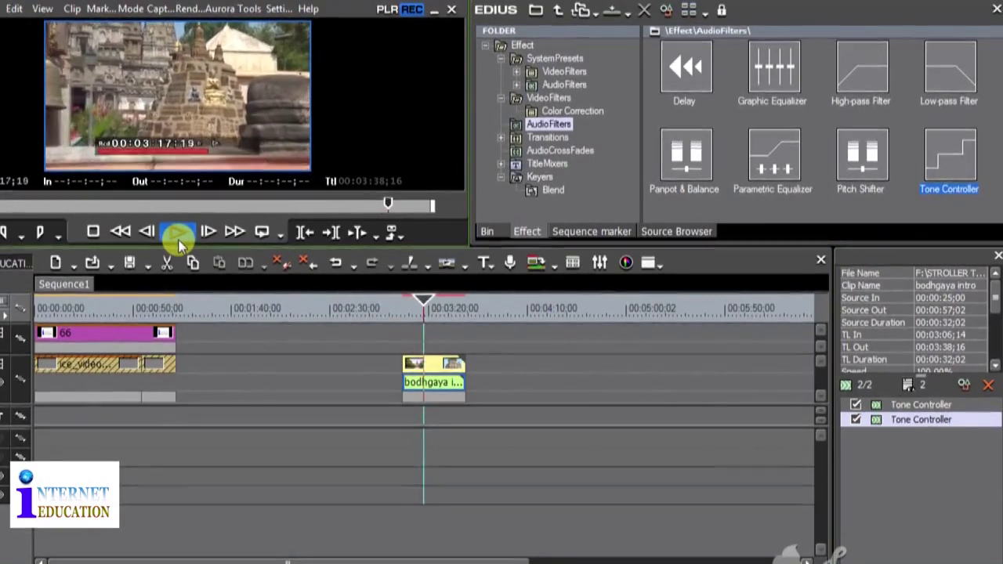
{"action": "left_click", "coordinate": [419, 314]}
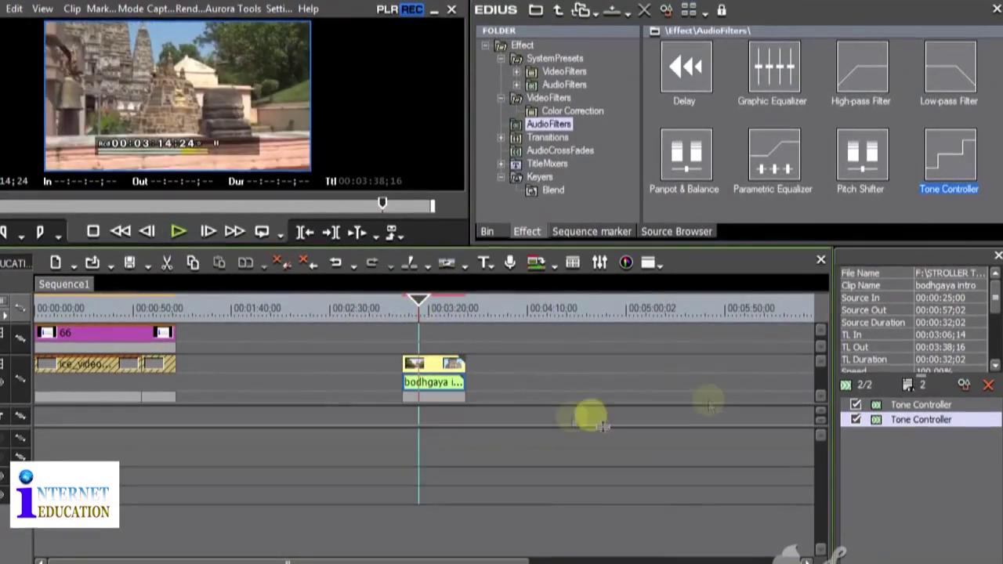
Add a third Tone Controller filter to the bodhgaya intro clip and set its high gain to -12.0 dB
{"action": "left_click_drag", "start_coordinate": [952, 159], "coordinate": [445, 383]}
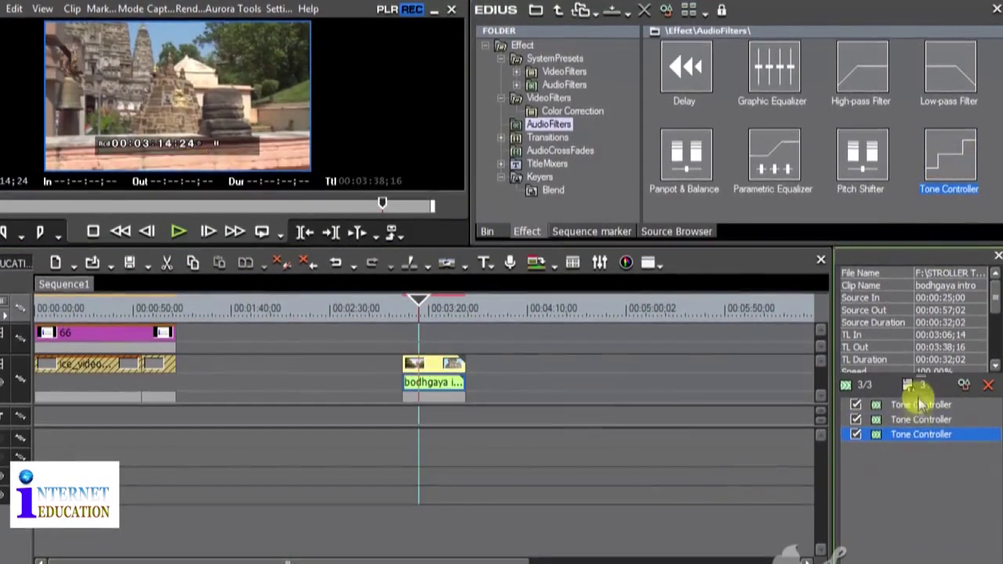
{"action": "double_click", "coordinate": [920, 435]}
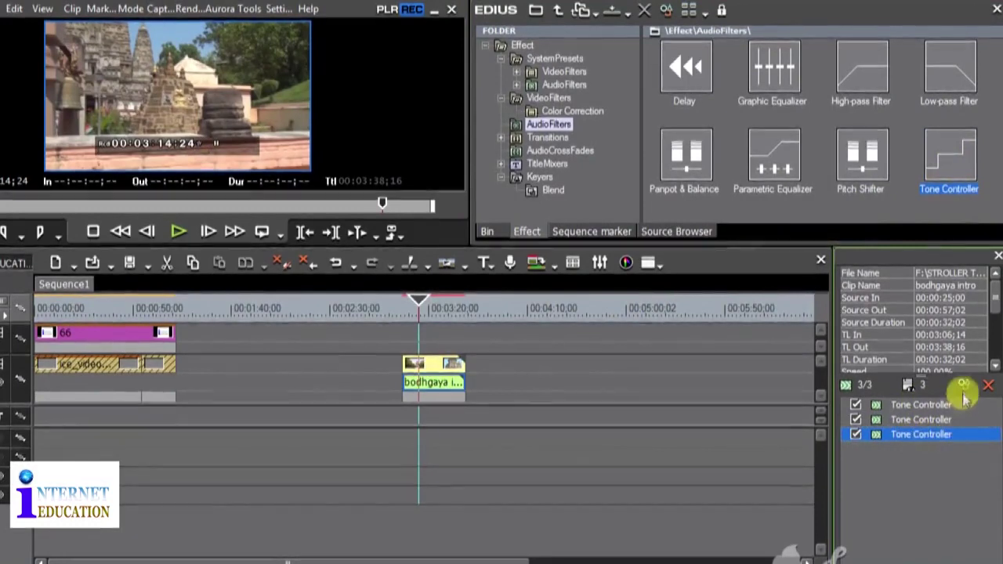
{"action": "left_click_drag", "start_coordinate": [964, 463], "coordinate": [963, 501]}
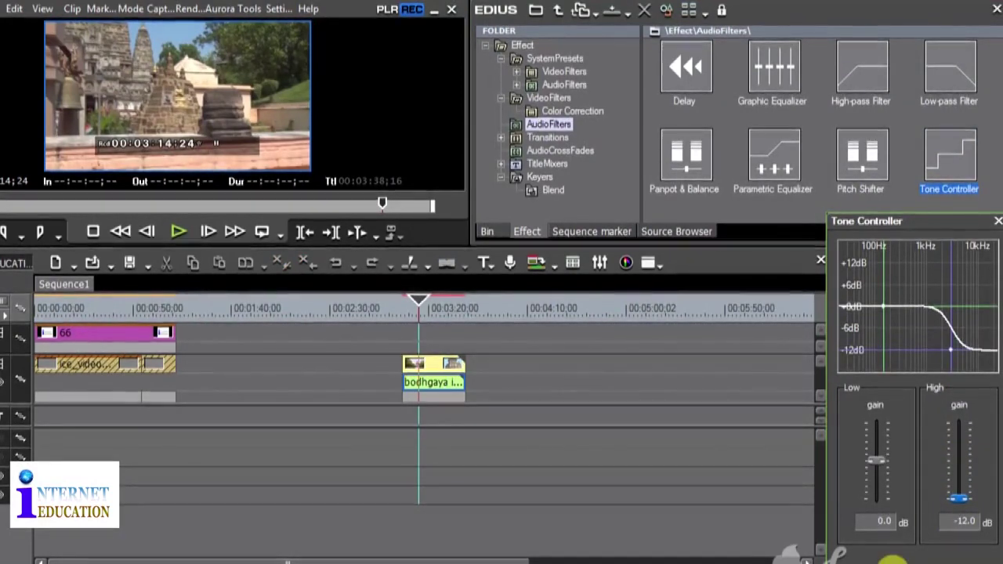
{"action": "left_click", "coordinate": [893, 561]}
Play the bodhgaya intro clip from its start to hear all three Tone Controller filters combined
{"action": "left_click", "coordinate": [404, 317]}
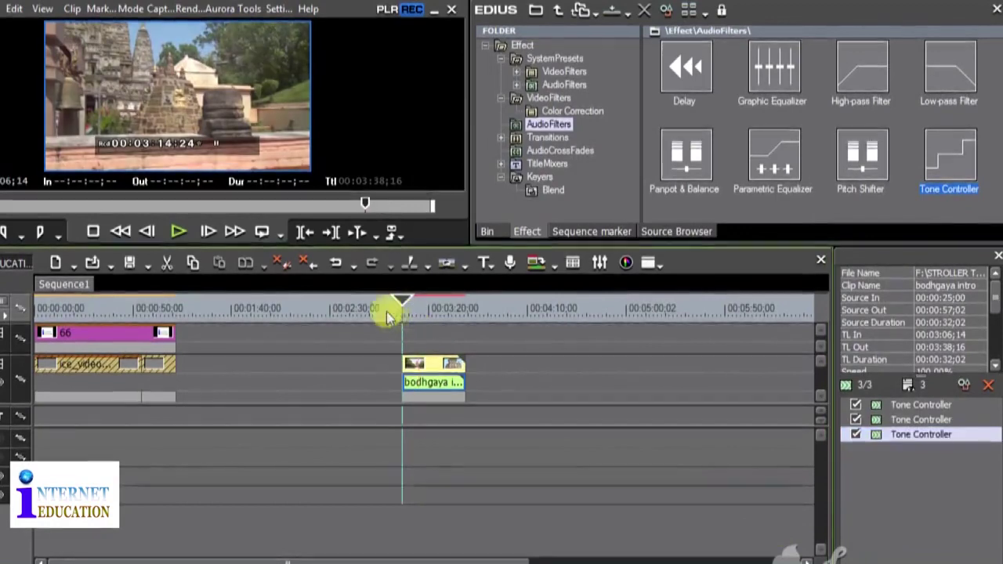
{"action": "left_click", "coordinate": [179, 233]}
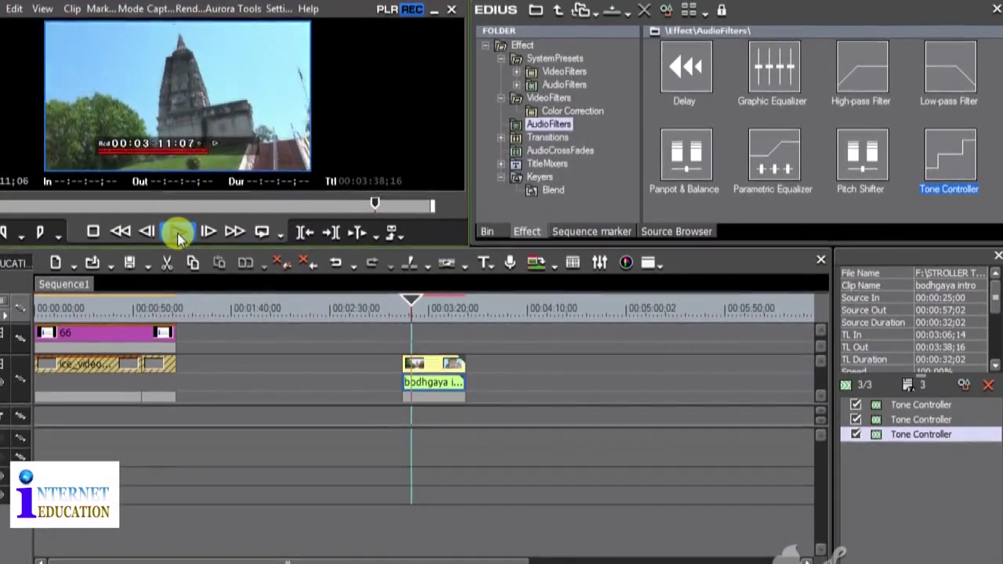
{"action": "left_click", "coordinate": [178, 234]}
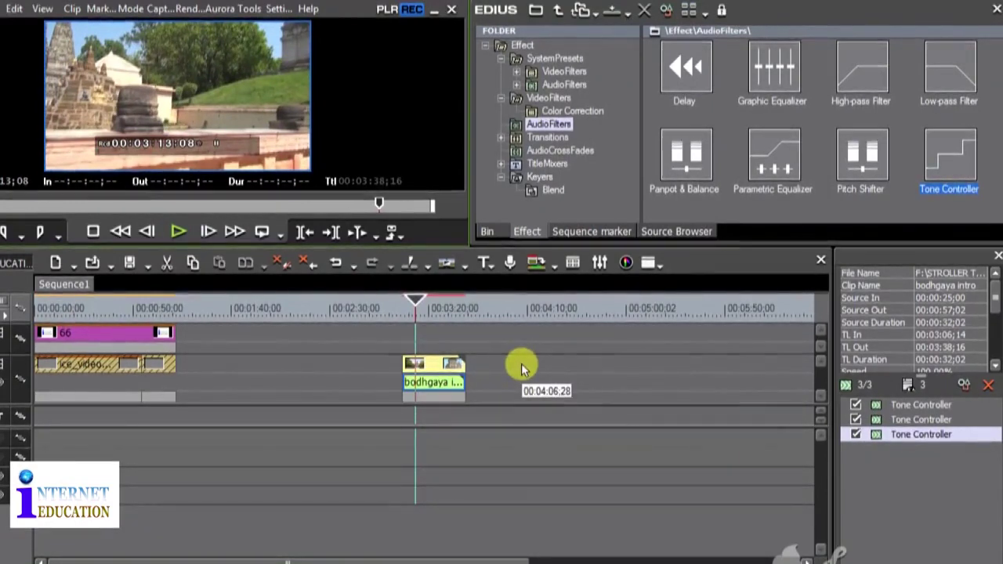
Compare the clip's sound by disabling all three Tone Controller filters, re-enabling them and playing on with the filters active
{"action": "left_click", "coordinate": [856, 404]}
{"action": "left_click", "coordinate": [855, 419]}
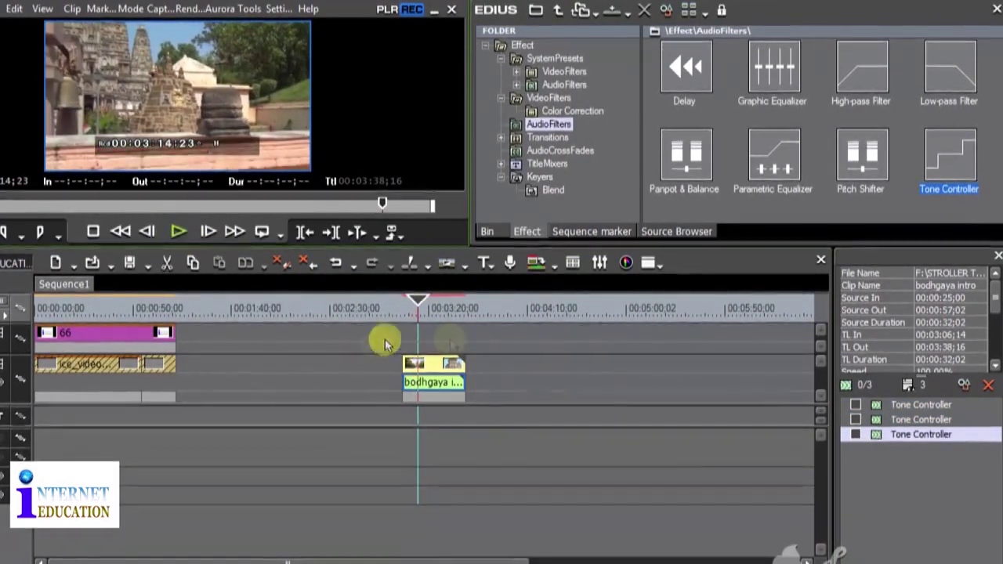
{"action": "left_click", "coordinate": [856, 406]}
{"action": "left_click", "coordinate": [856, 436]}
{"action": "left_click", "coordinate": [178, 231]}
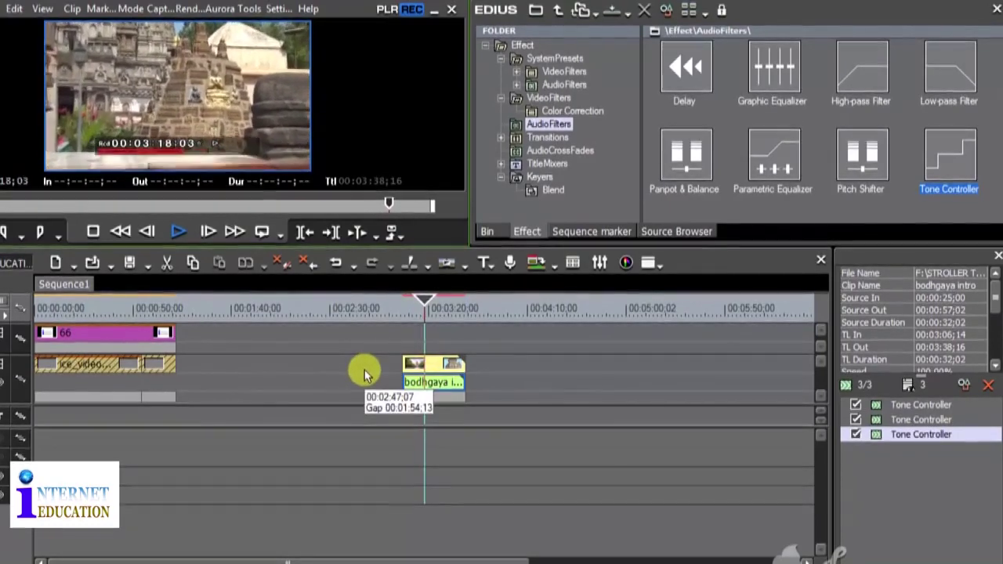
{"action": "left_click", "coordinate": [177, 232]}
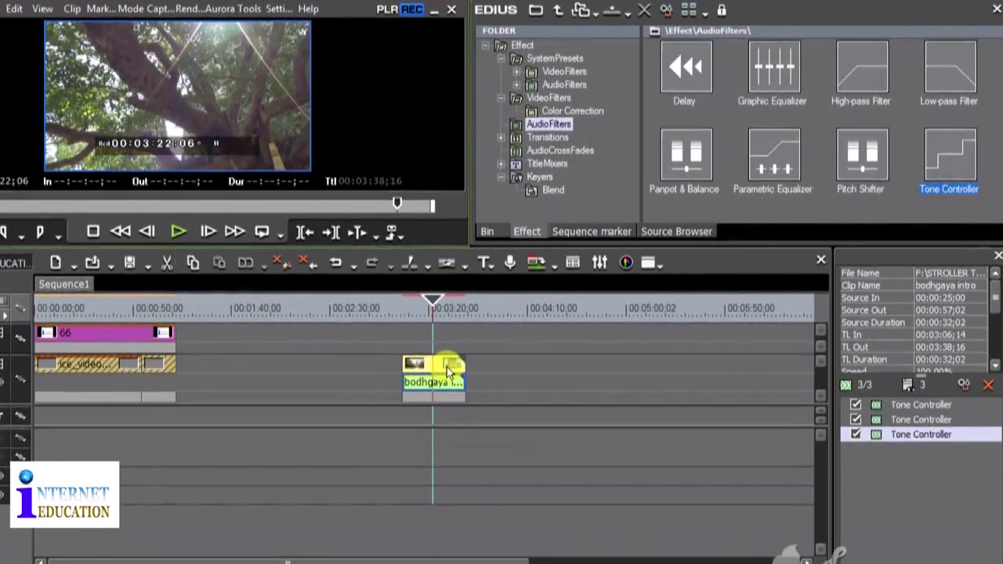
{"action": "mouse_move", "coordinate": [435, 304]}
{"action": "left_mouse_down"}
{"action": "mouse_move", "coordinate": [443, 305]}
{"action": "mouse_move", "coordinate": [430, 310]}
{"action": "left_mouse_up"}
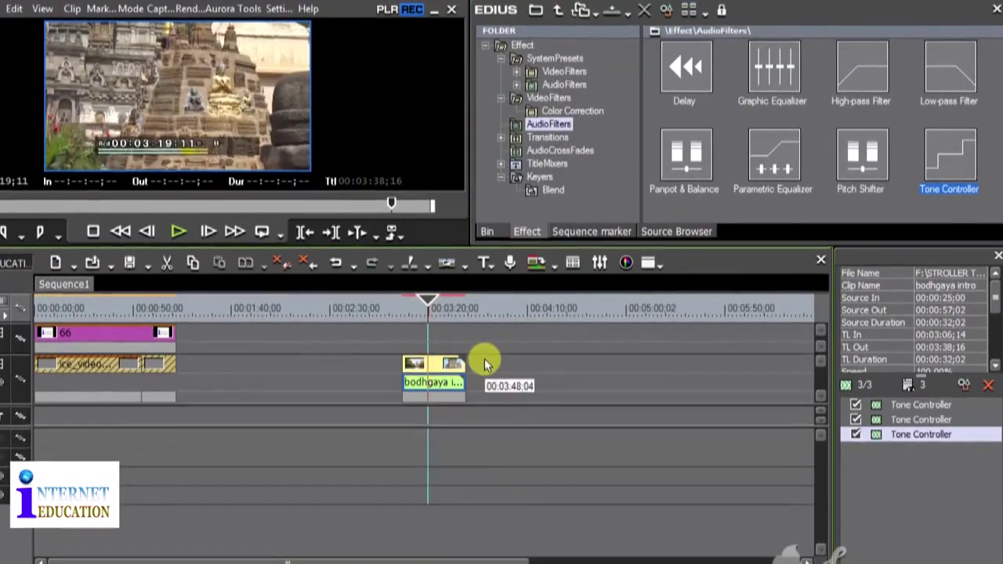